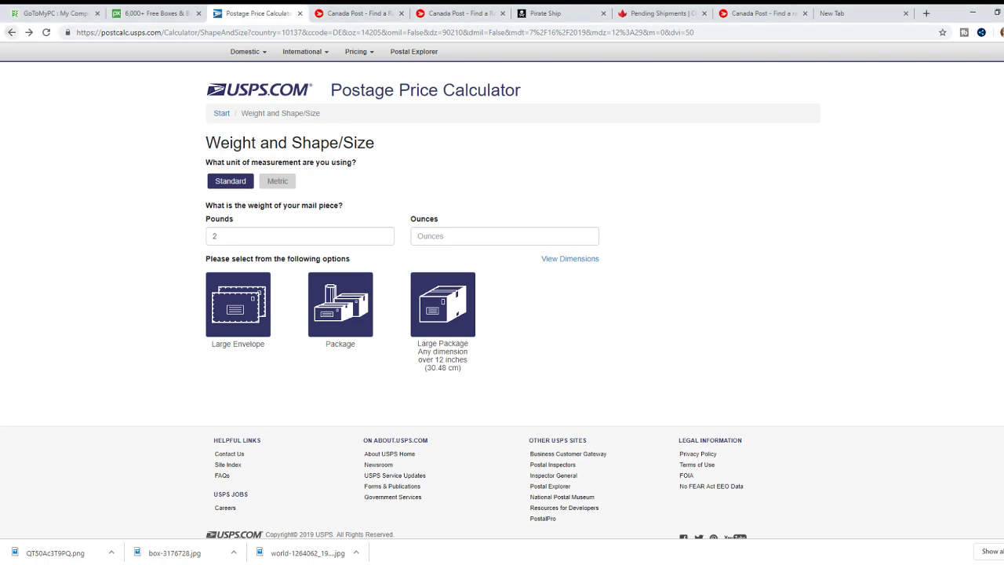
# - Return to the postage calculator's start form and set the destination country to United States (Domestic and APO/FPO/DPO Mail)
pyautogui.click(9, 33)
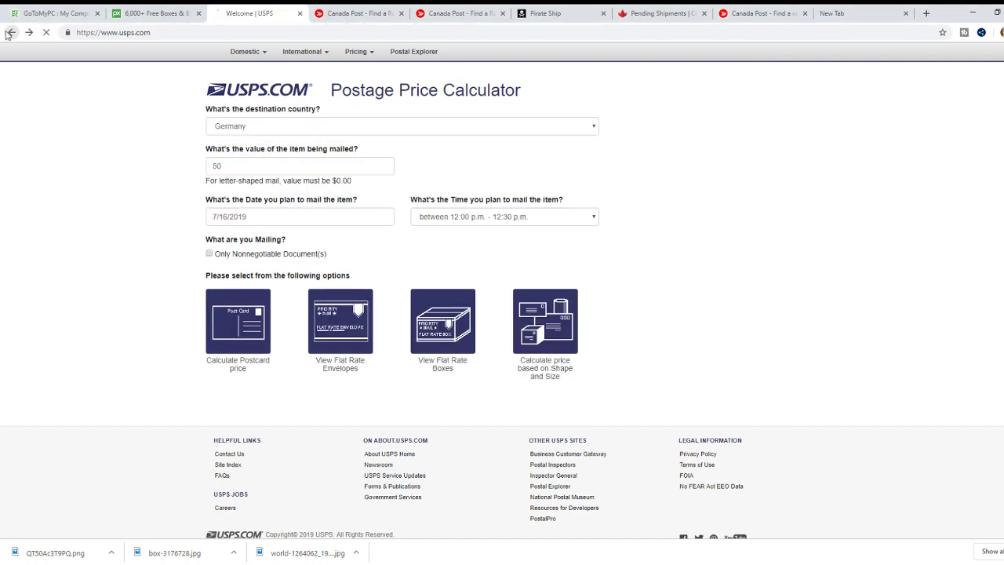
pyautogui.click(27, 33)
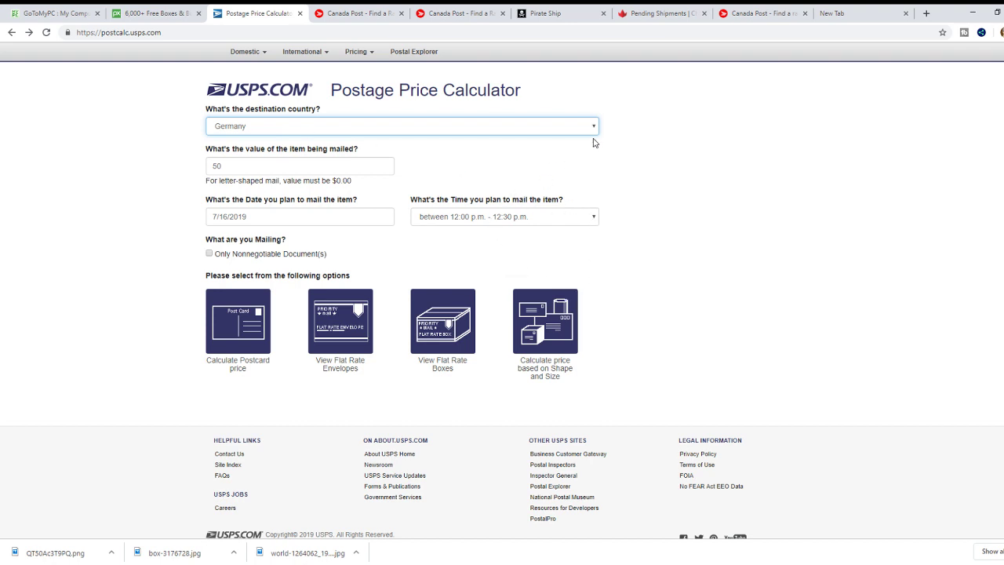
pyautogui.press('Home')
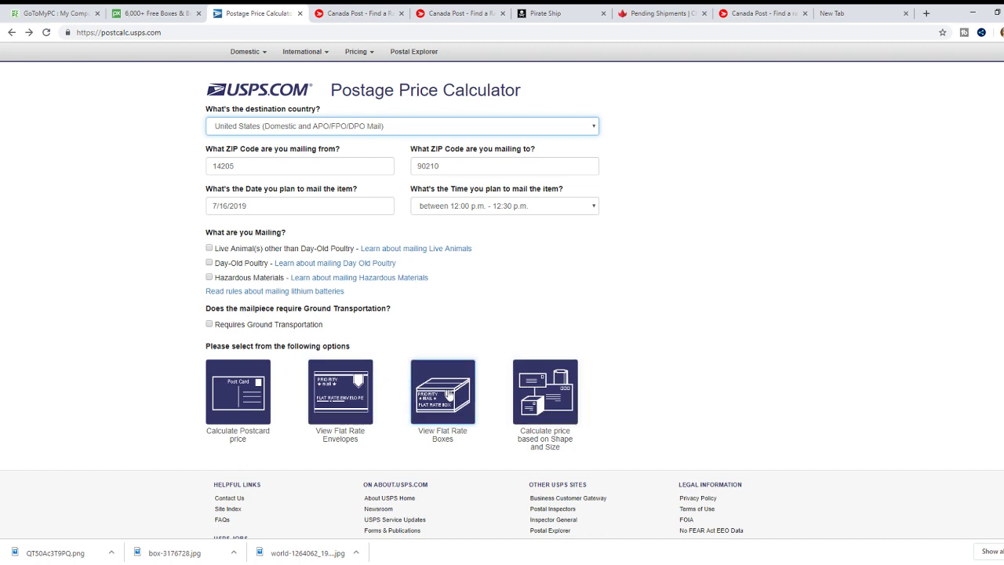
# - Calculate the domestic postage by shape and size for a package weighing 2 pounds
pyautogui.click(563, 387)
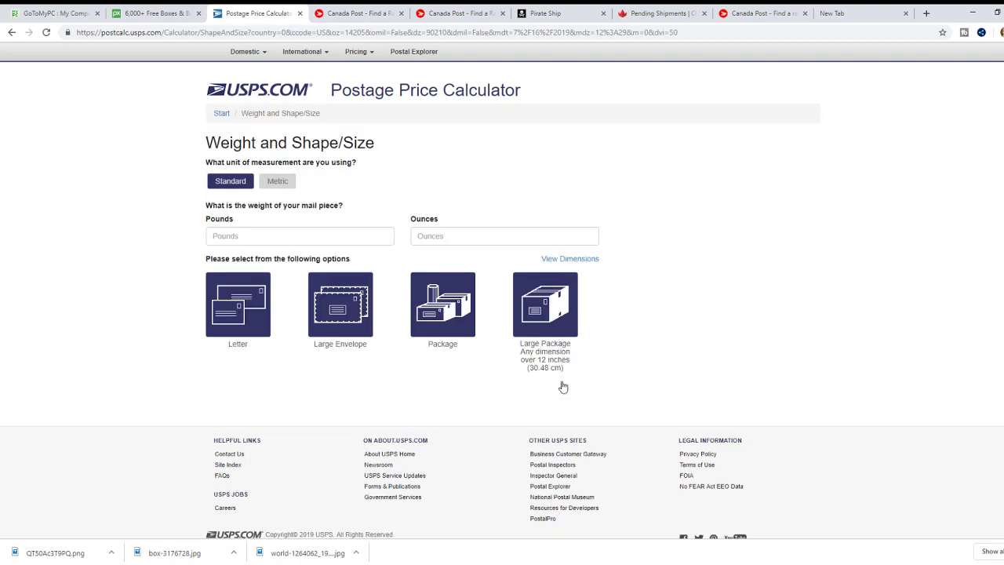
pyautogui.click(285, 237)
pyautogui.write('2')
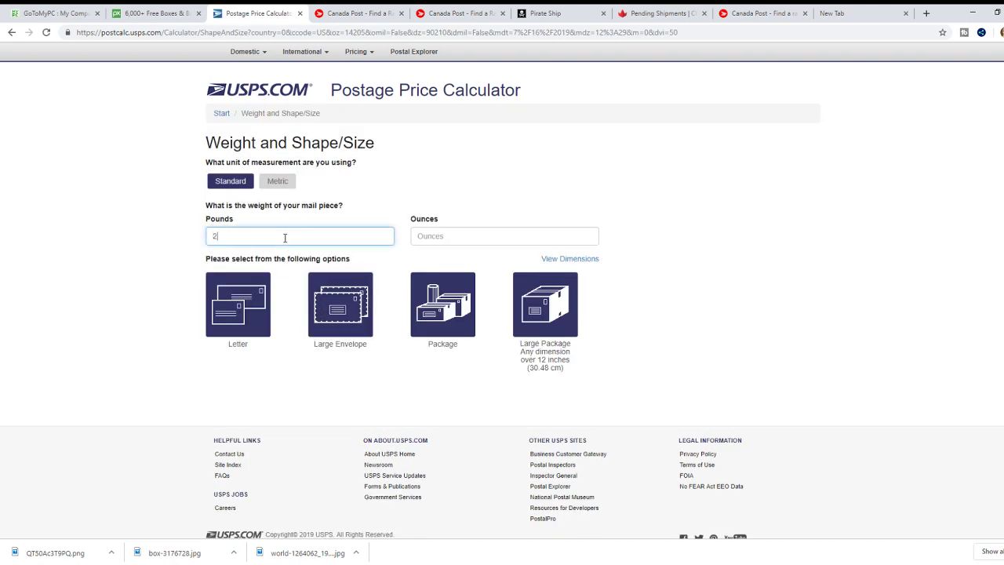
pyautogui.click(444, 305)
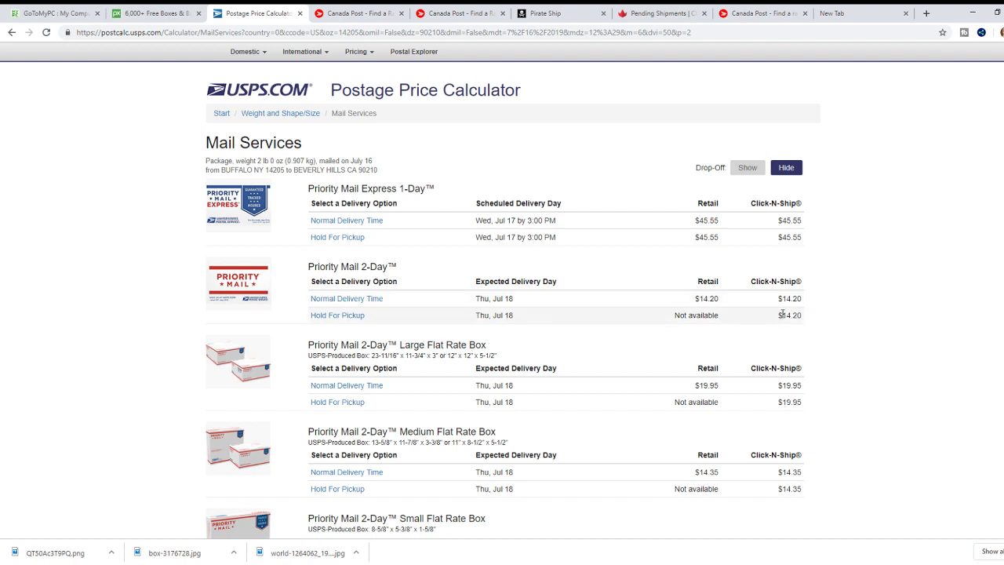
# - Return to the postage calculator's start form and set the destination country to Australia
pyautogui.click(11, 31)
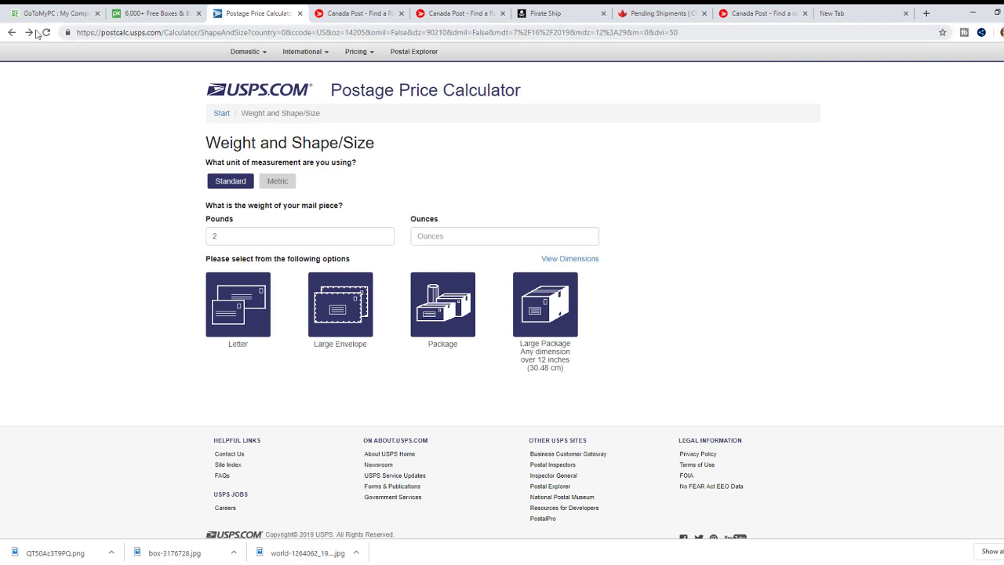
pyautogui.click(10, 33)
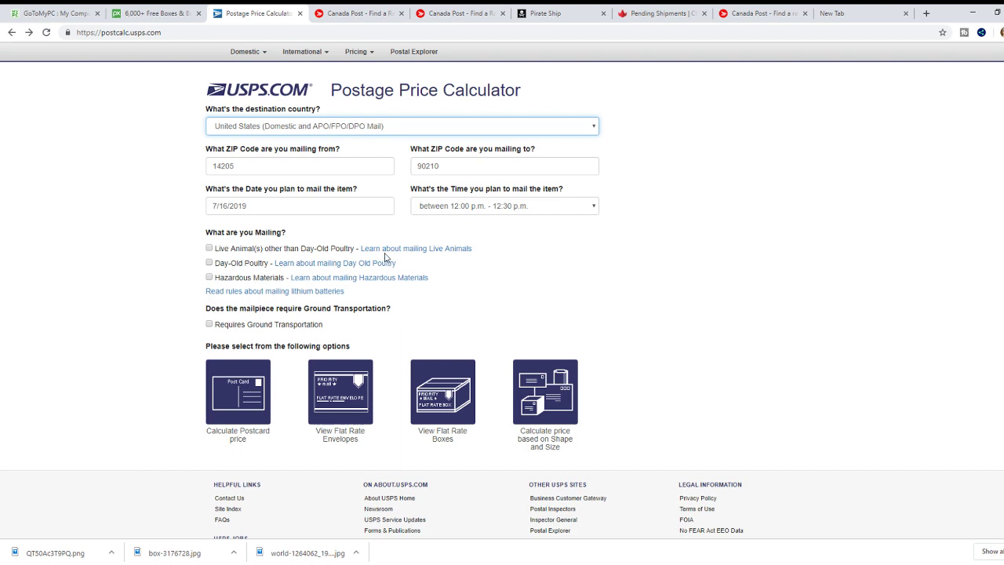
pyautogui.write('aus')
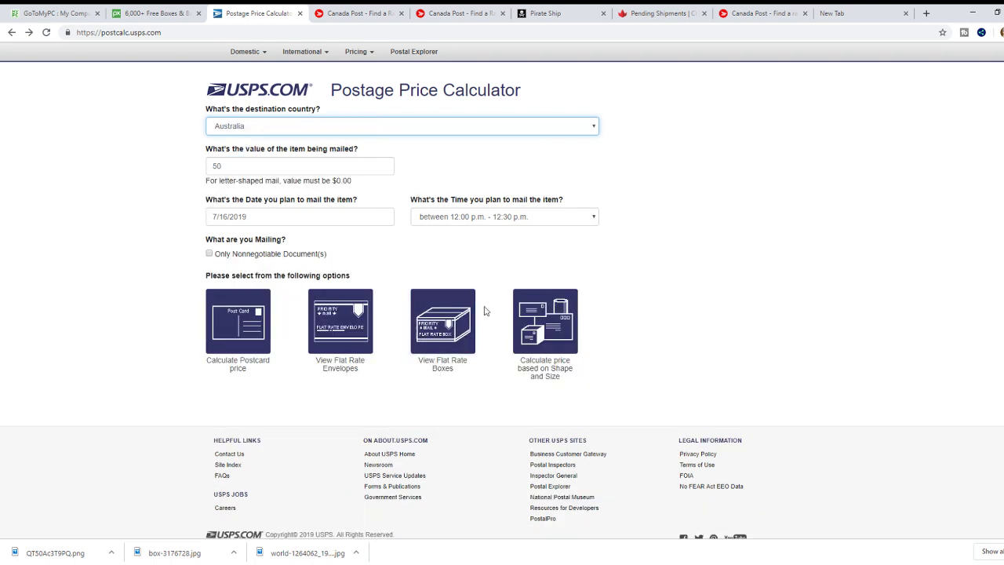
# - Calculate postage by shape and size for a 2-pound package to Australia and review the mail service rates
pyautogui.click(547, 317)
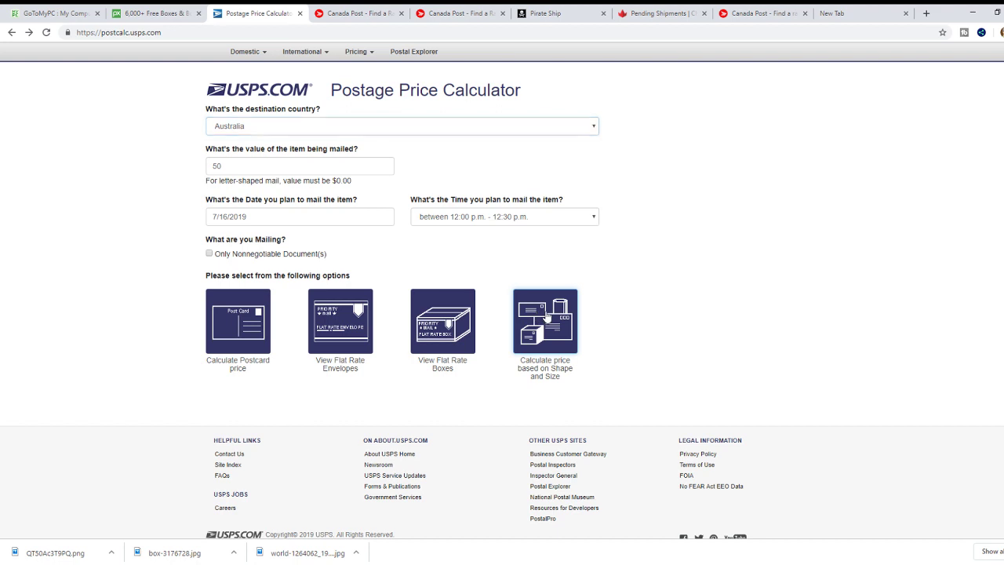
pyautogui.click(291, 235)
pyautogui.write('2')
pyautogui.click(356, 305)
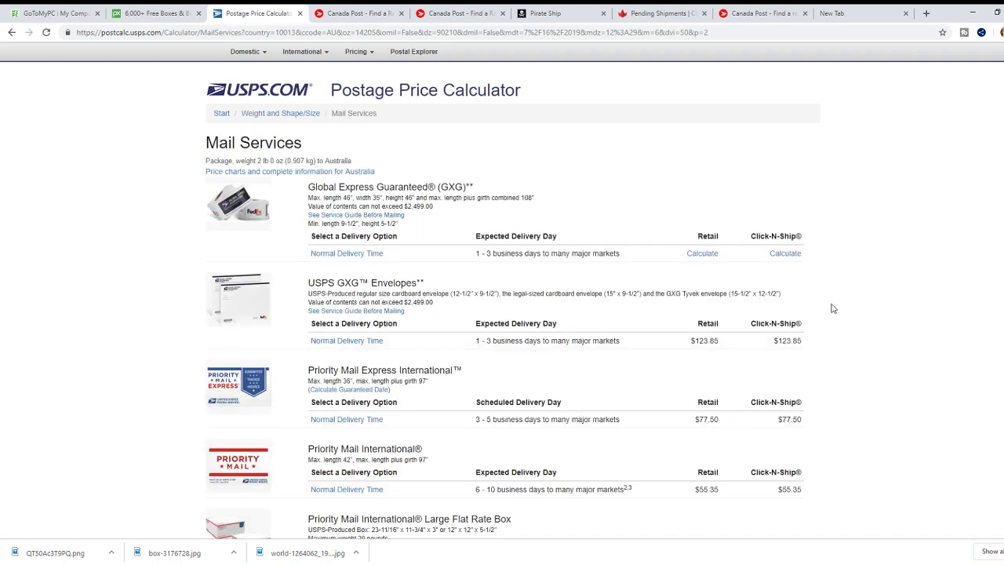
pyautogui.scroll(-3, 829, 307)
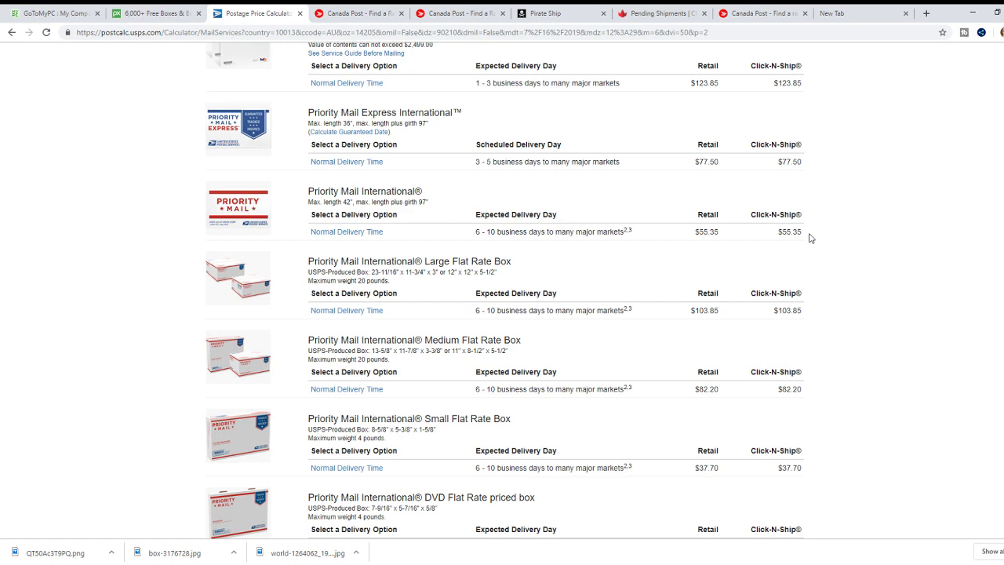
pyautogui.scroll(-3, 988, 226)
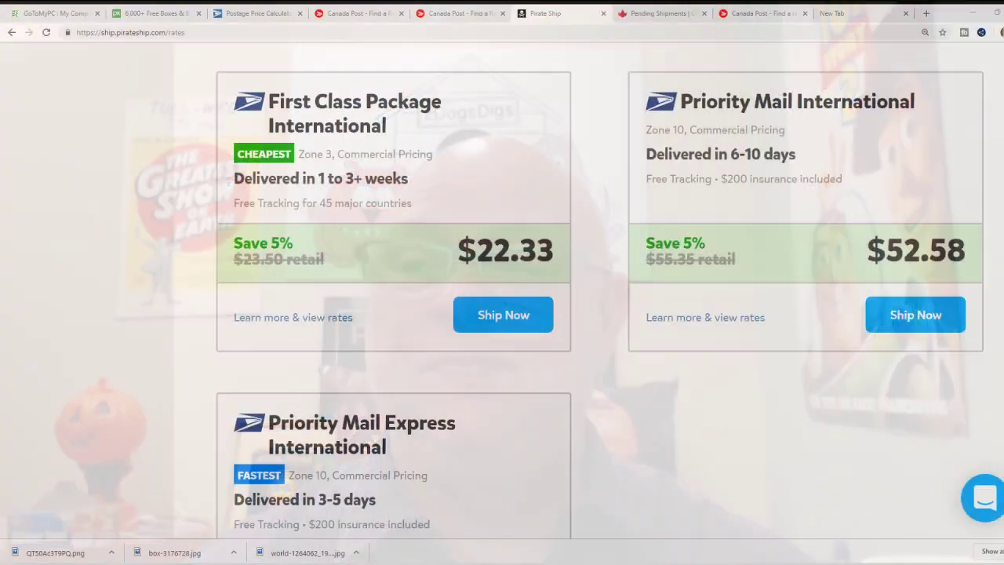
# - In Pirate Ship's Quick Rate Quote, set the ship-to country to Austria and get a rate quote
pyautogui.scroll(10, 596, 313)
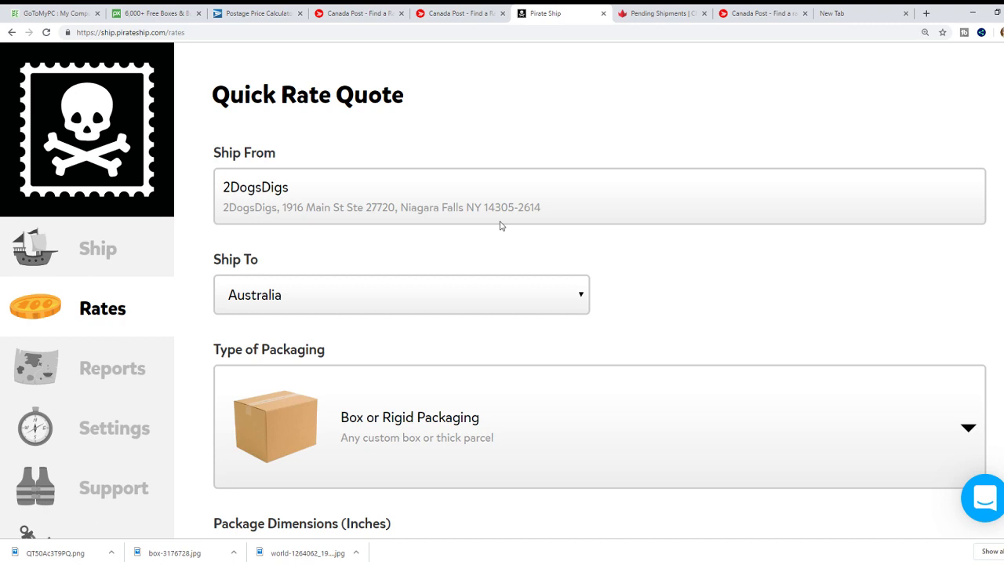
pyautogui.click(579, 296)
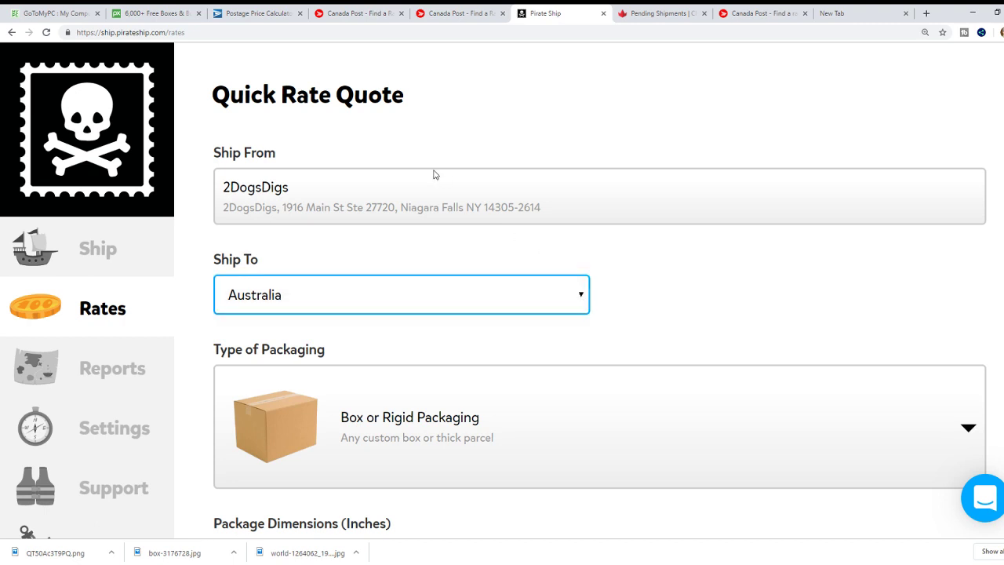
pyautogui.press('Down')
pyautogui.scroll(-5, 503, 290)
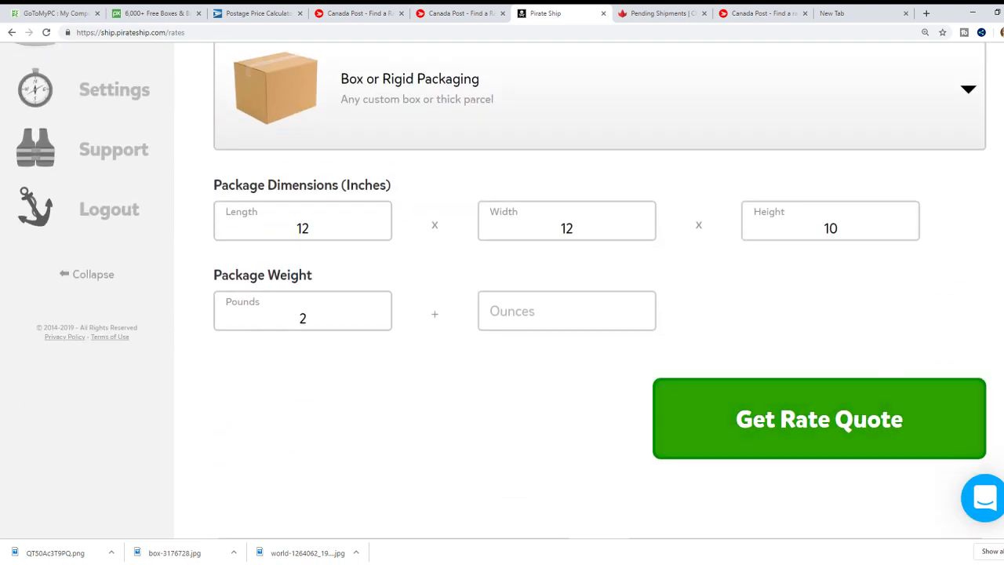
pyautogui.click(841, 410)
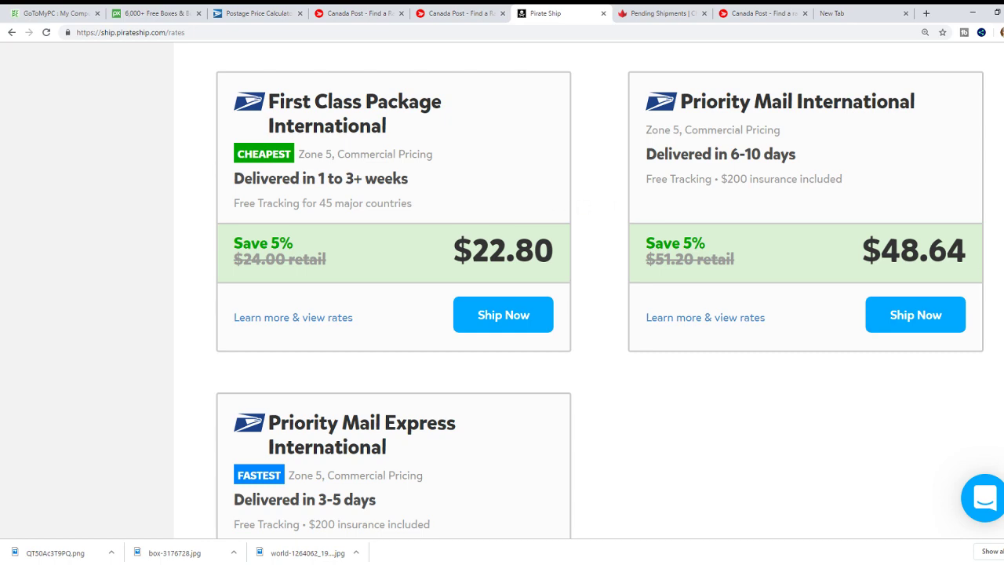
# - Change the ship-to country to Brazil and get a new rate quote for the same box
pyautogui.scroll(9, 713, 141)
pyautogui.click(585, 171)
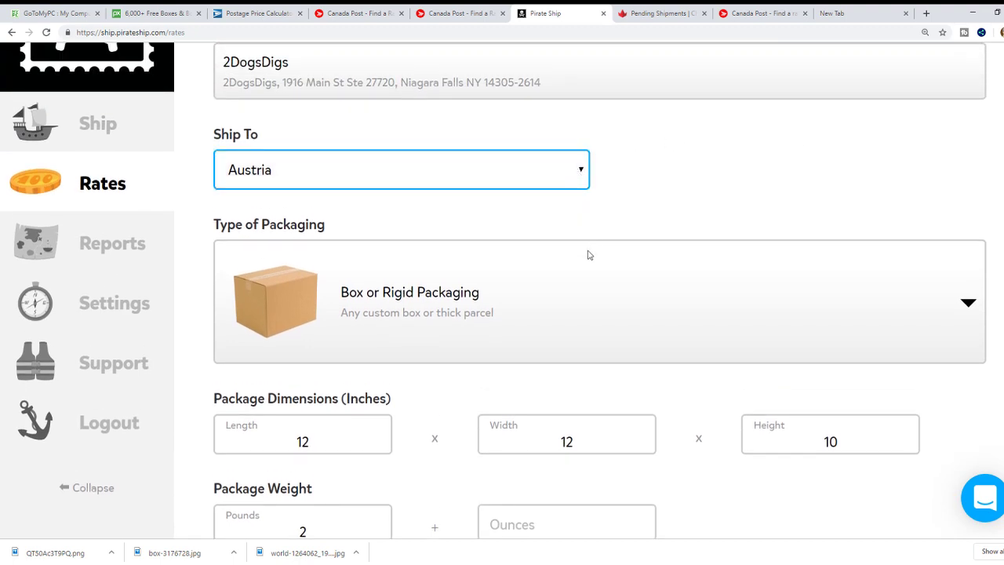
pyautogui.write('brazil')
pyautogui.scroll(-3, 831, 360)
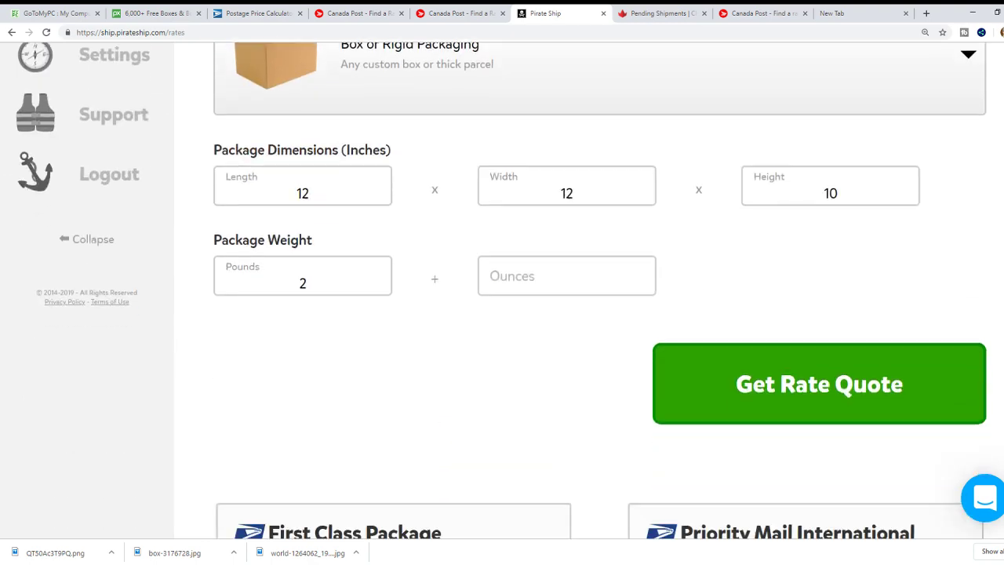
pyautogui.click(836, 363)
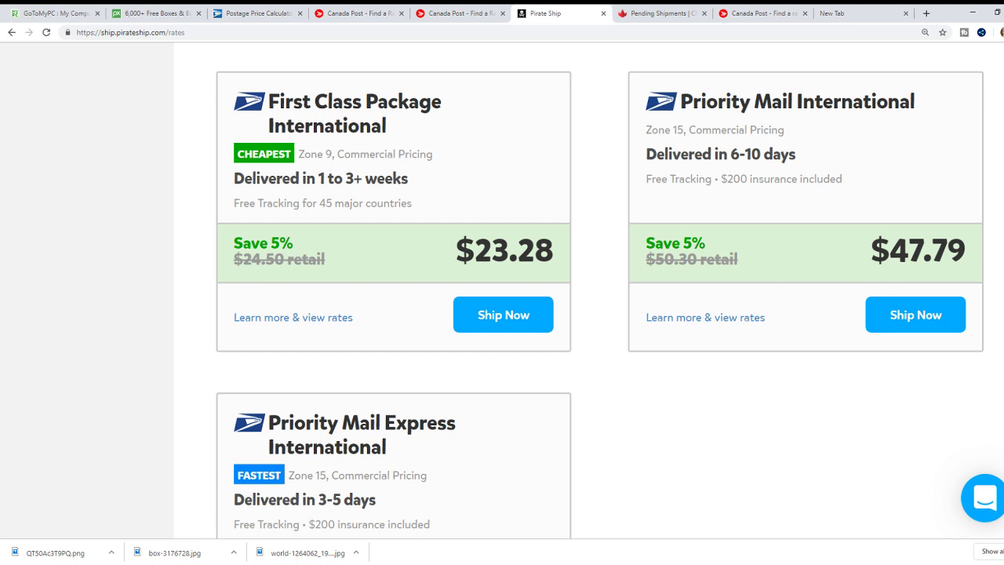
# - Change the ship-to country to Japan and request another rate quote for the box
pyautogui.scroll(8, 601, 290)
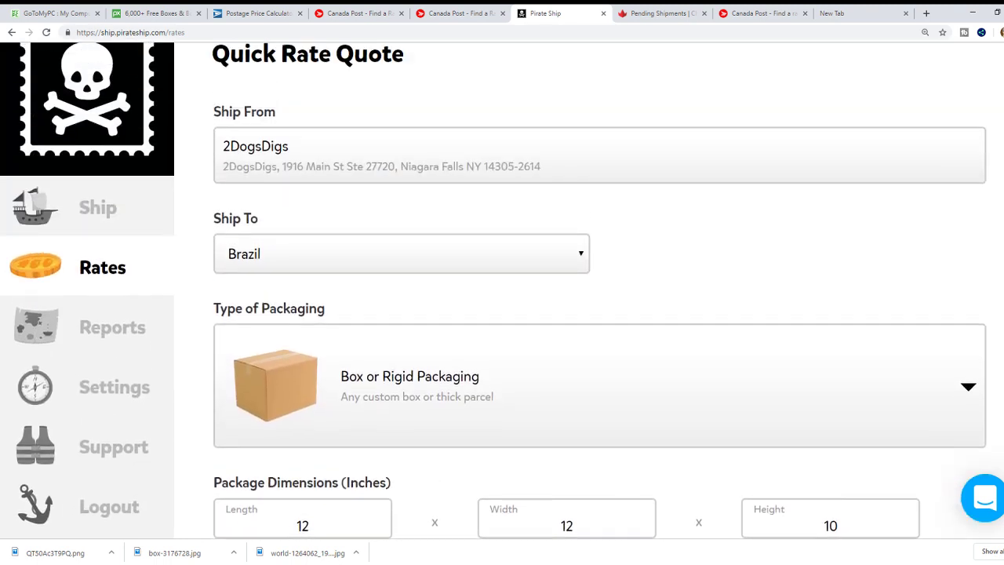
pyautogui.click(585, 255)
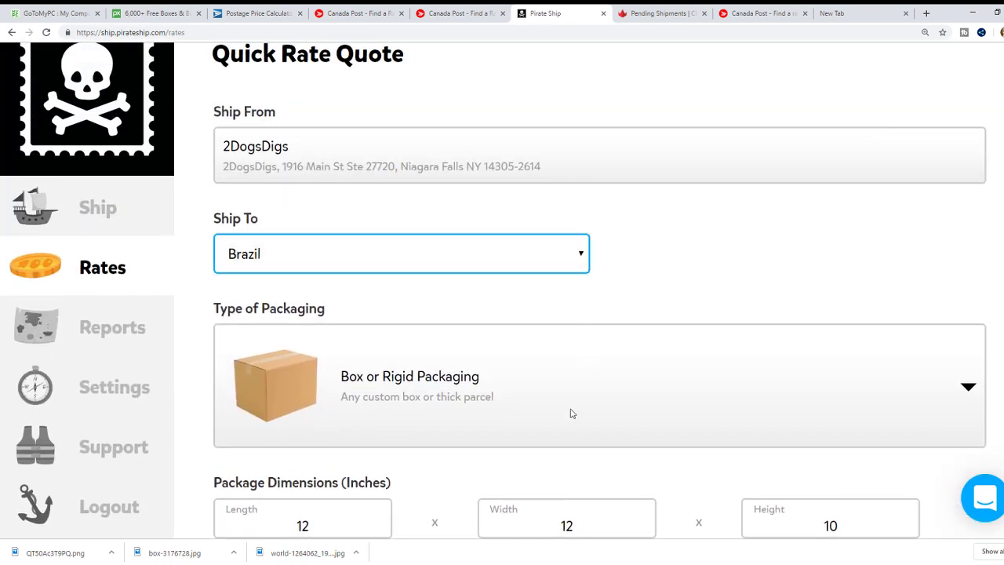
pyautogui.write('japan')
pyautogui.scroll(-5, 812, 292)
pyautogui.click(812, 291)
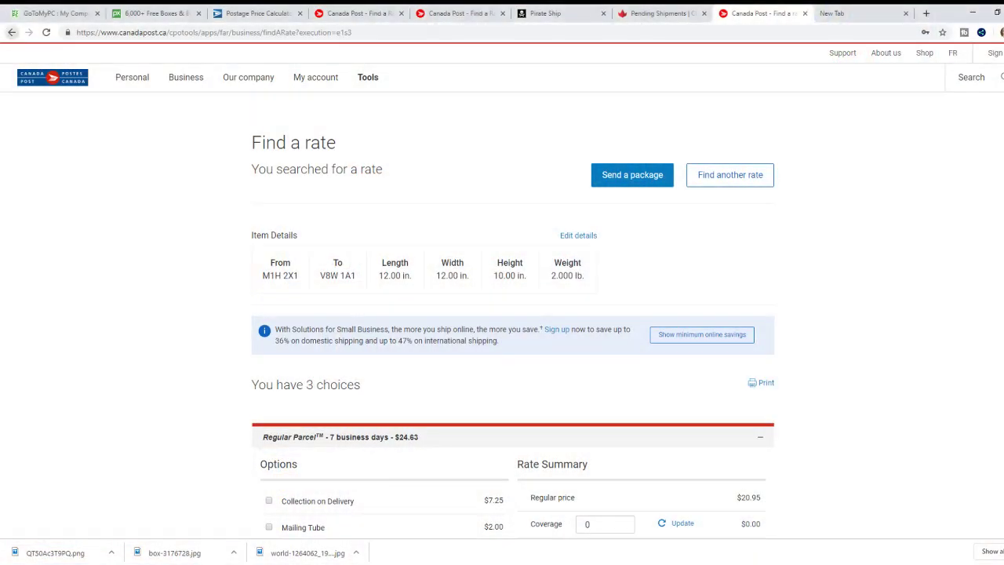
# - Return to Canada Post's Find a rate form and set the destination to USA with California as the state
pyautogui.click(11, 33)
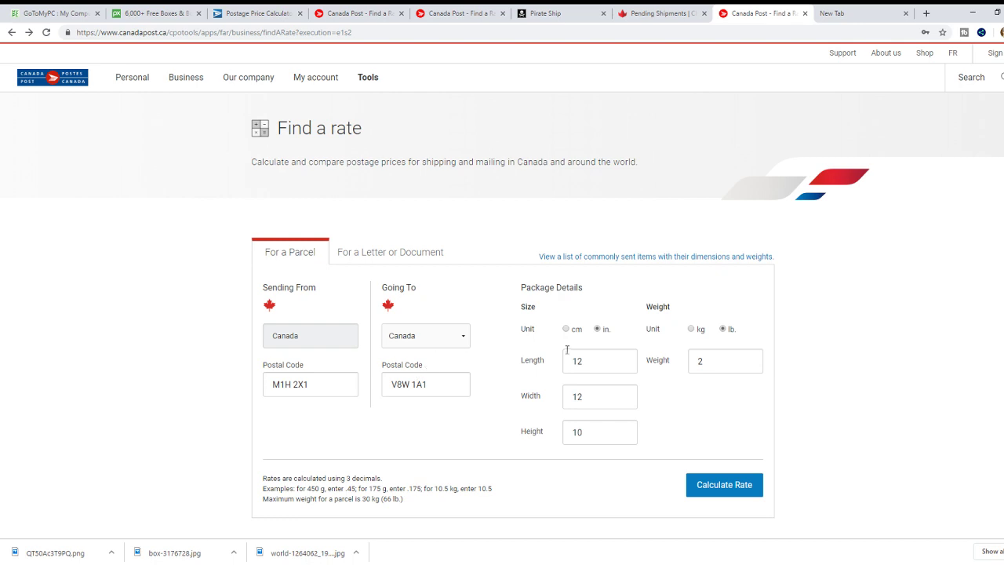
pyautogui.click(463, 336)
pyautogui.click(439, 365)
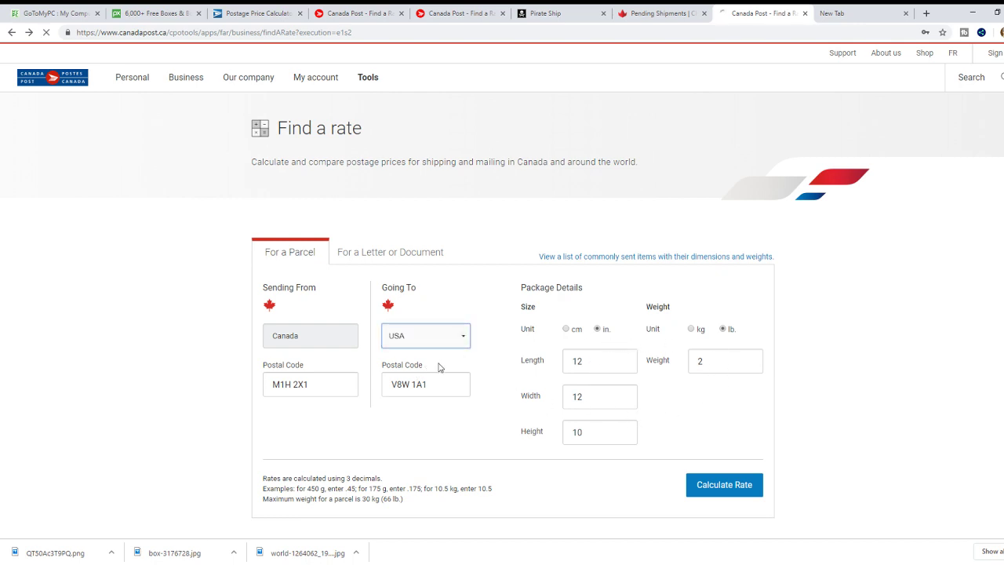
pyautogui.click(437, 433)
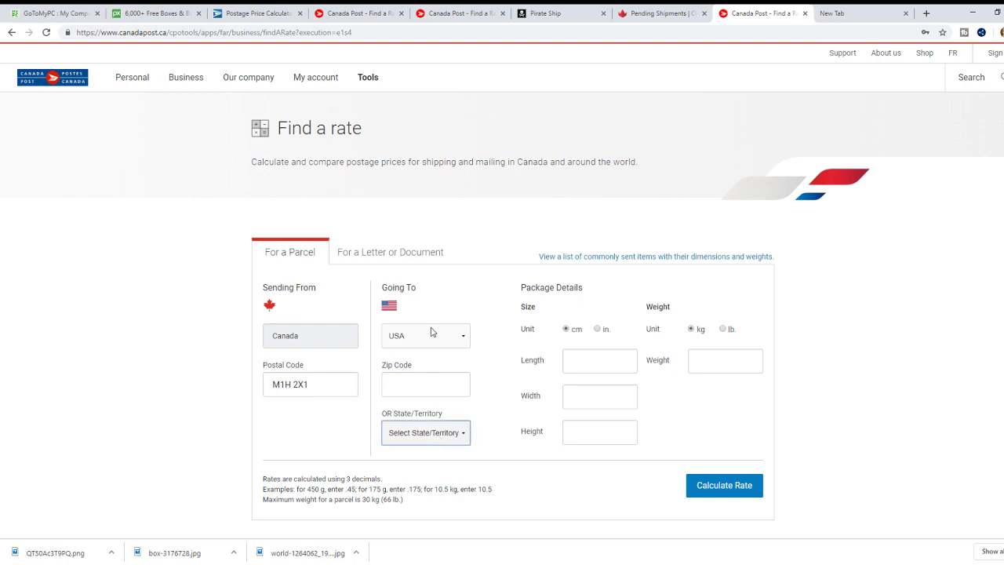
pyautogui.click(420, 314)
# - Enter the parcel's length as 12, width as 12 and height as 10
pyautogui.click(580, 364)
pyautogui.write('13')
pyautogui.press('Tab')
pyautogui.write('12')
pyautogui.press('Tab')
pyautogui.write('10')
pyautogui.press('Tab')
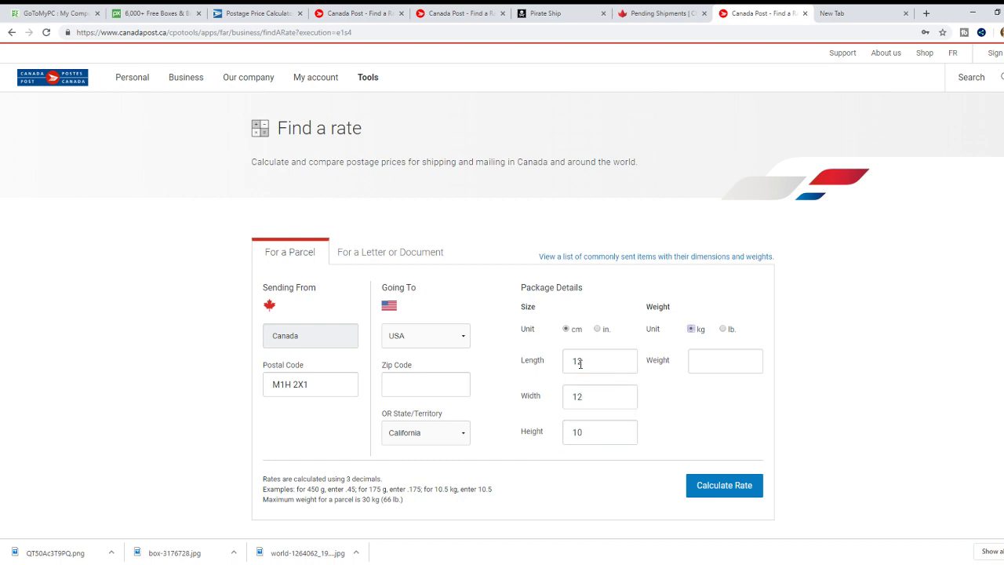
# - Set the parcel weight to 2 lb and the size unit to inches, calculate the rate, and review the shipping choices
pyautogui.click(709, 361)
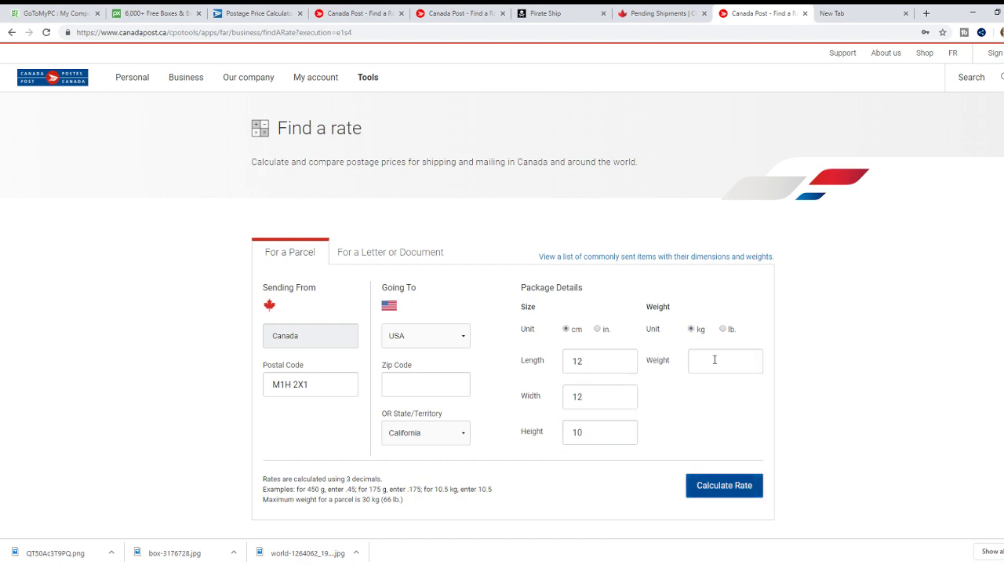
pyautogui.write('2')
pyautogui.click(723, 329)
pyautogui.click(598, 329)
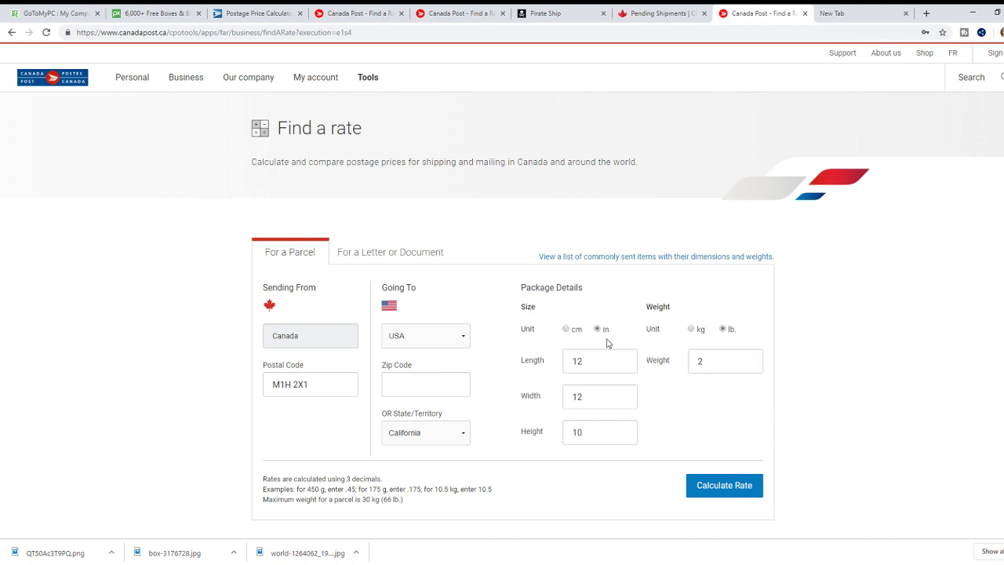
pyautogui.click(724, 485)
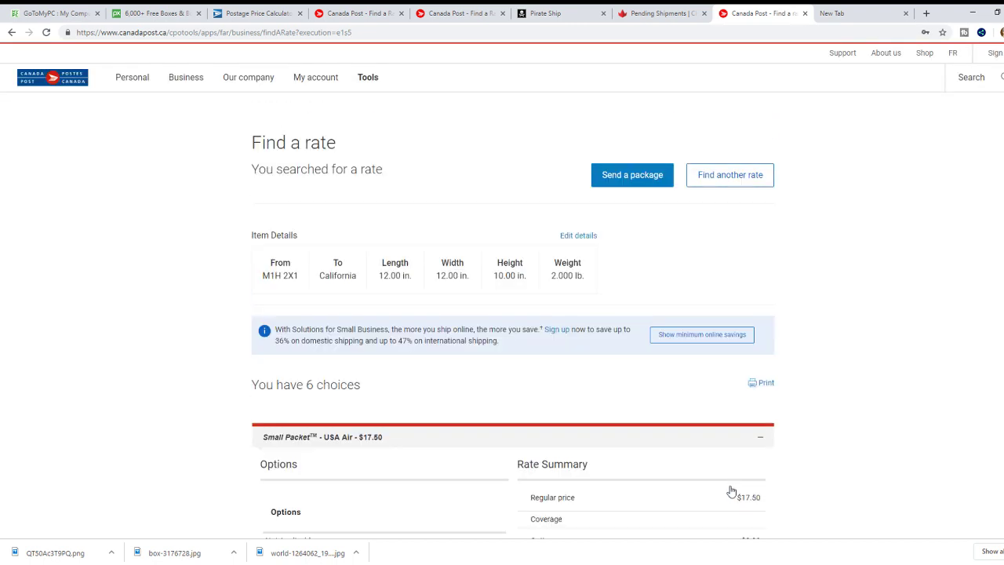
pyautogui.scroll(-3, 513, 314)
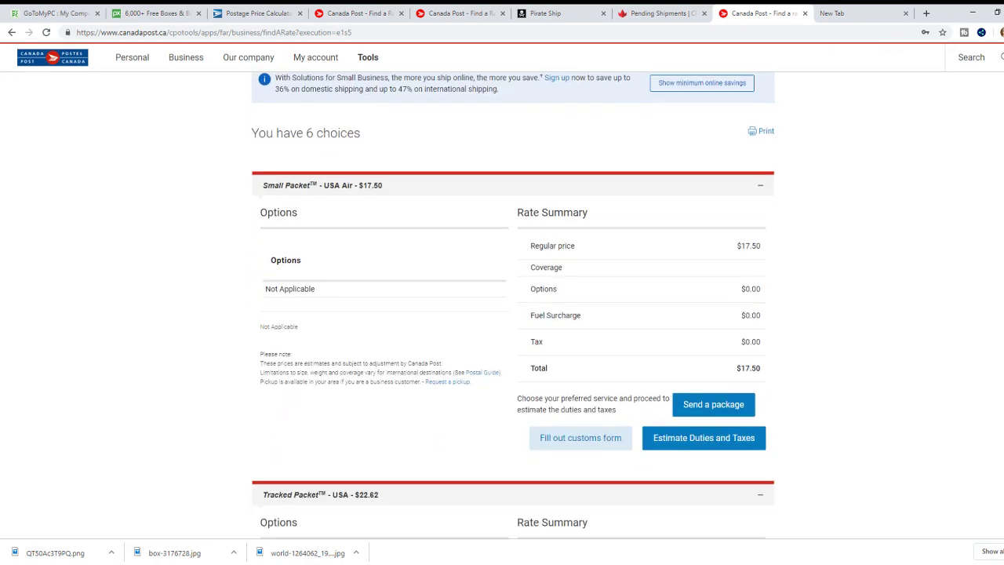
pyautogui.scroll(3, 713, 288)
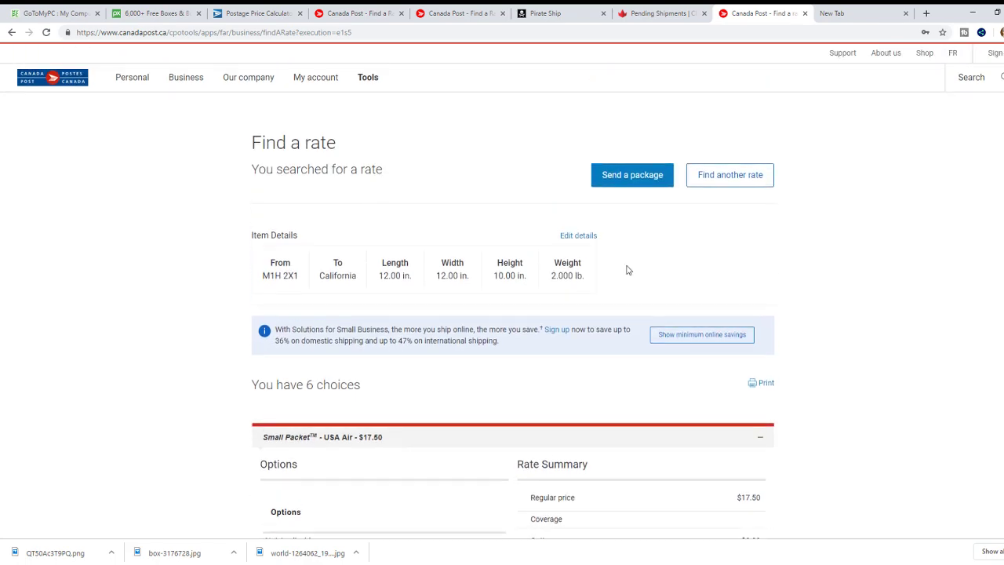
# - Return to the rate form, set the destination ZIP code to 14305, and recalculate the rate
pyautogui.click(11, 32)
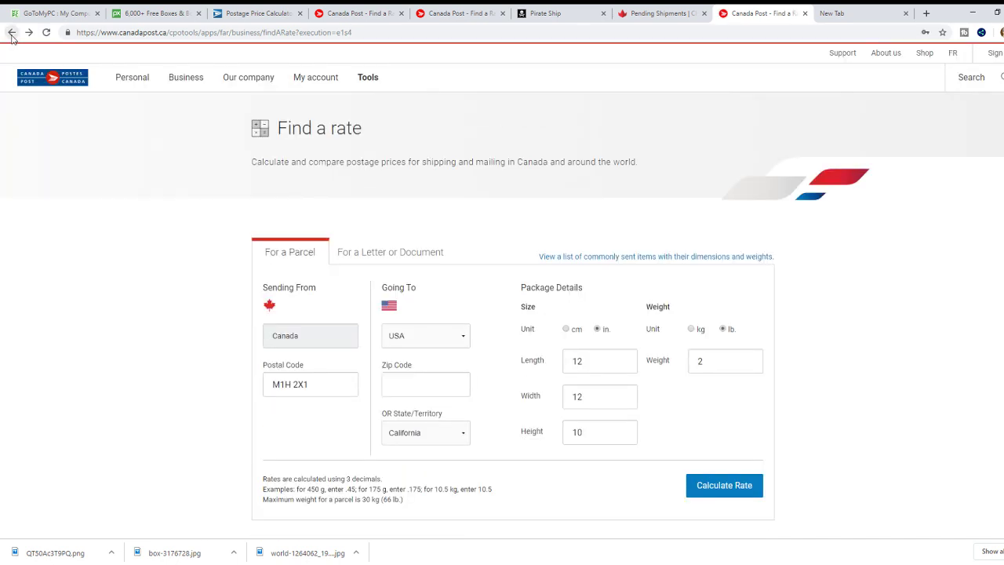
pyautogui.click(397, 382)
pyautogui.write('14305')
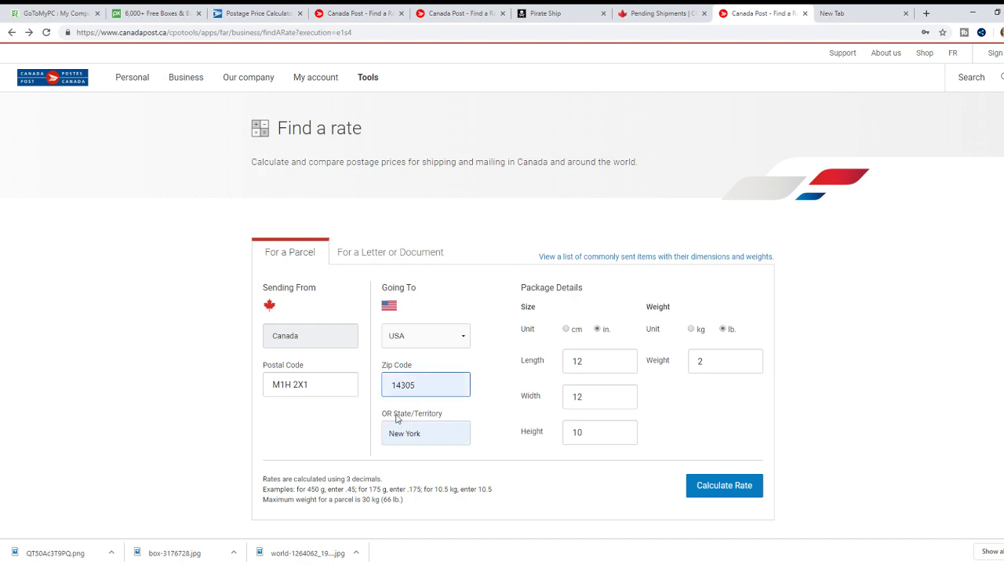
pyautogui.click(723, 492)
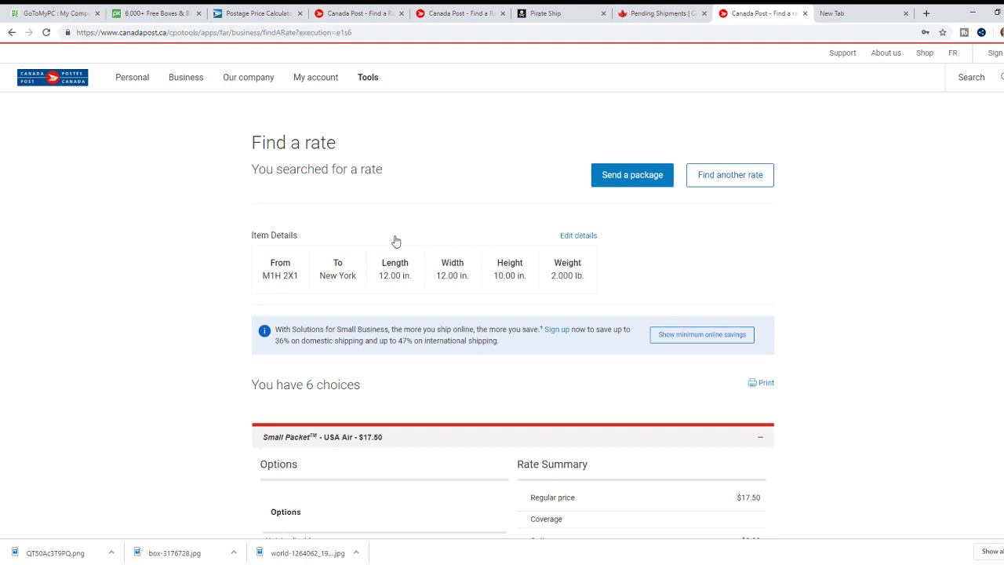
# - Review Canada Post's shipping choices for the 2 lb package to New York
pyautogui.scroll(-3, 396, 236)
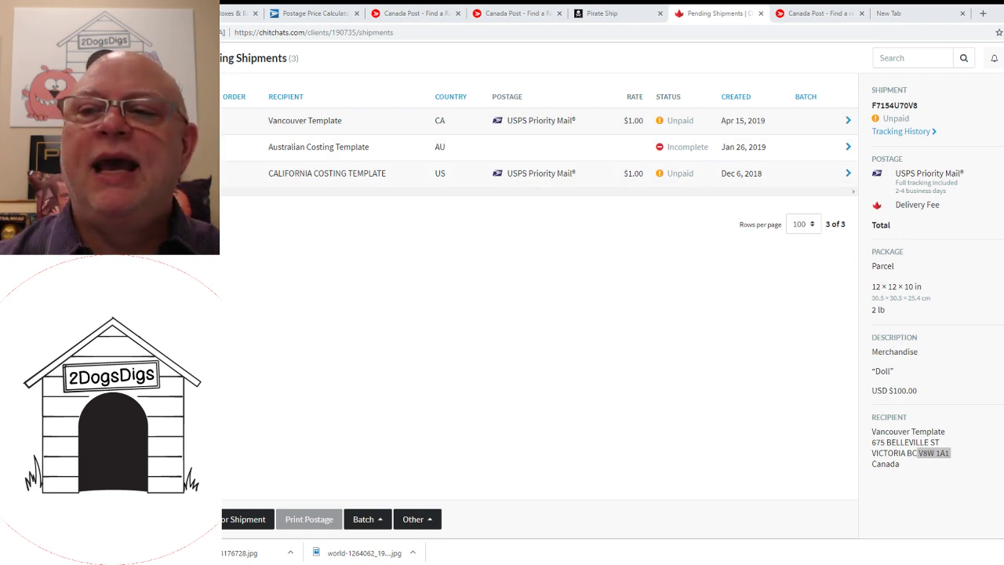
# - In Chit Chats, open the Australian Costing Template shipment, indicate that postage is needed, review the postage rates, and close the editor
pyautogui.click(848, 148)
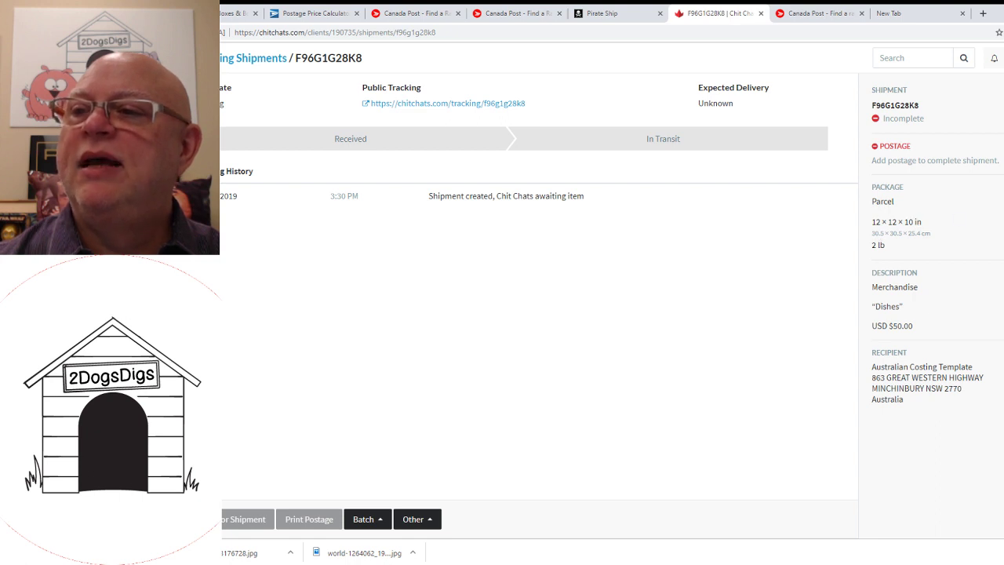
pyautogui.click(934, 160)
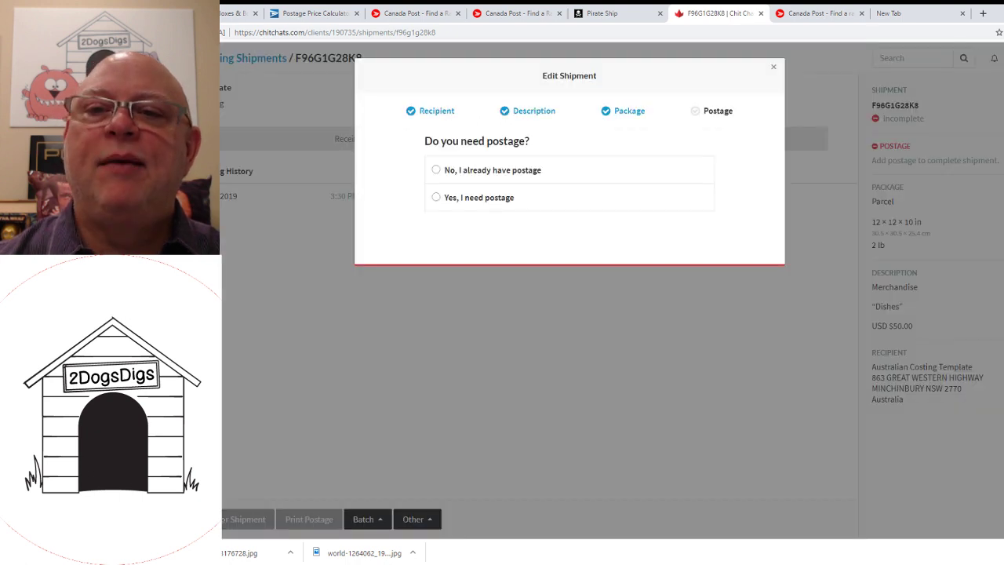
pyautogui.click(459, 198)
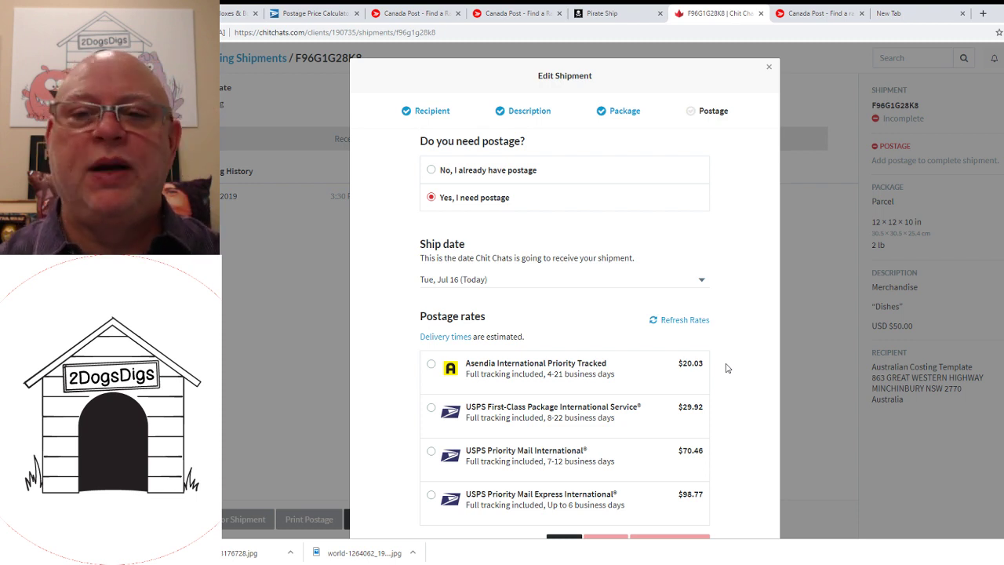
pyautogui.click(768, 68)
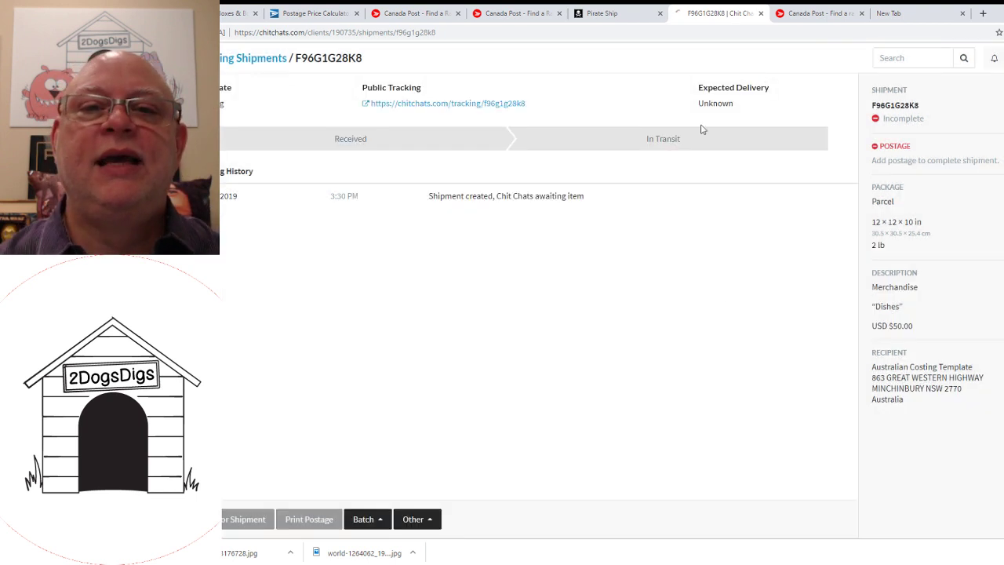
# - Edit the postage of the pending California Costing Template shipment, choosing that postage is needed and removing the Media Mail eligibility
pyautogui.click(251, 58)
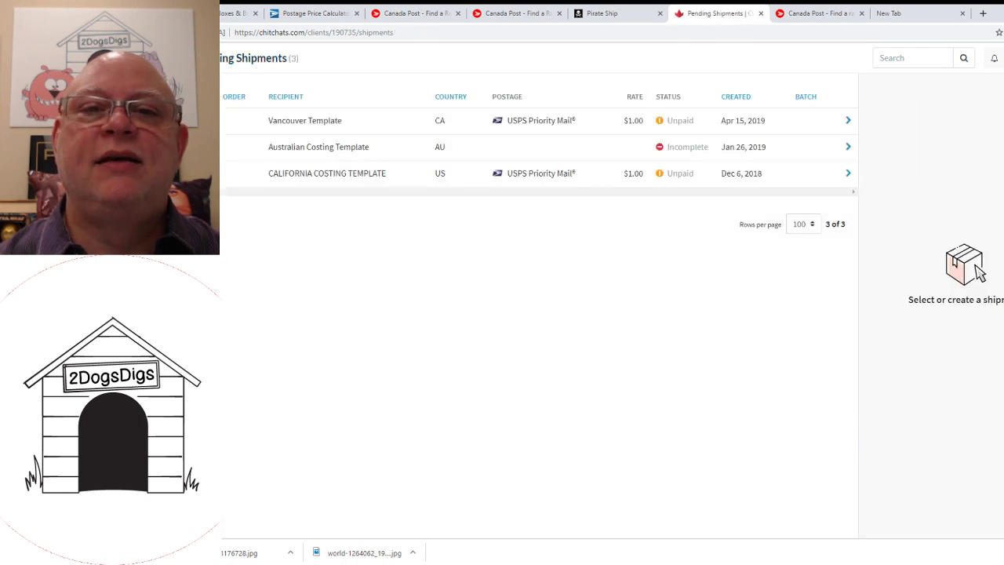
pyautogui.click(364, 177)
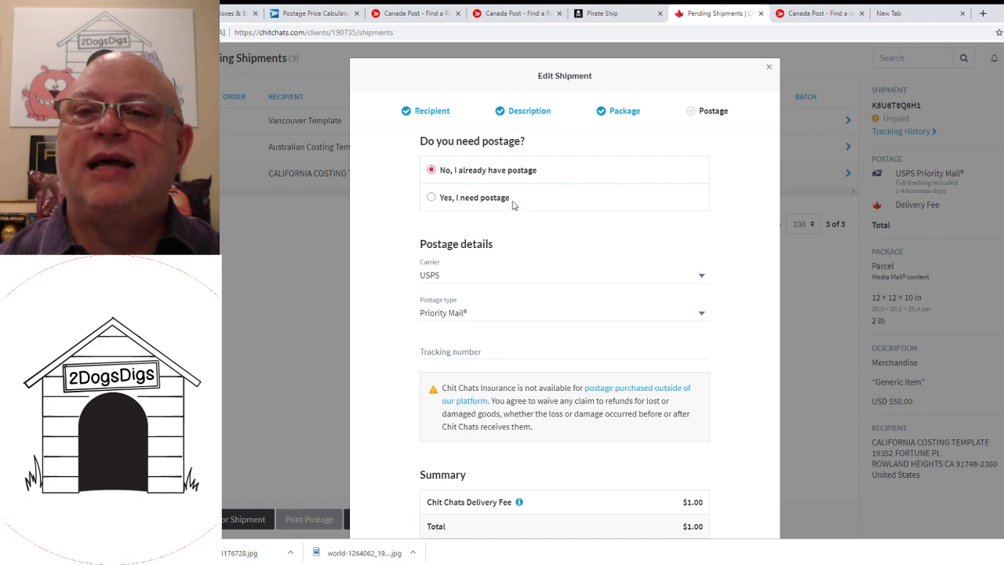
pyautogui.click(488, 198)
pyautogui.scroll(-3, 782, 336)
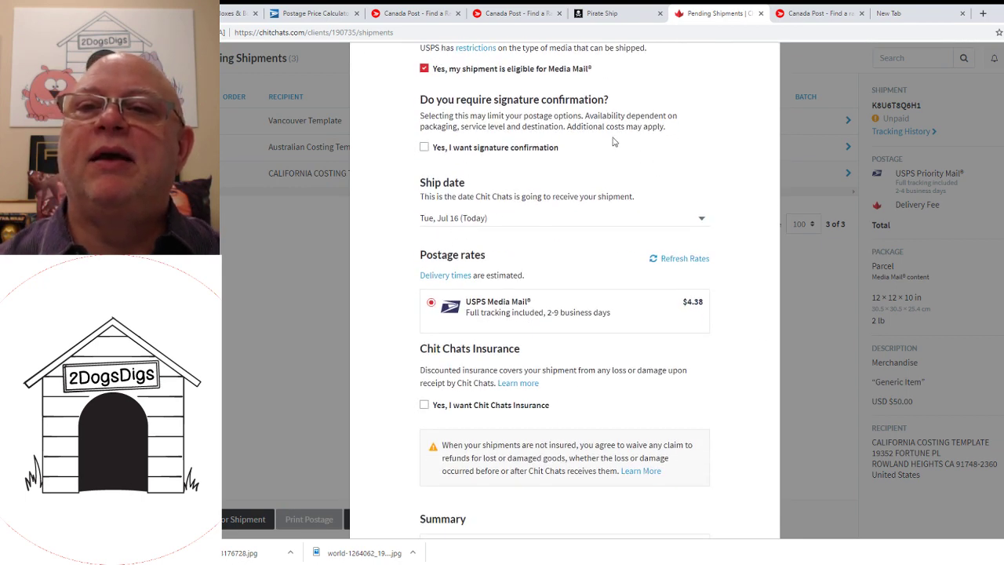
pyautogui.click(423, 70)
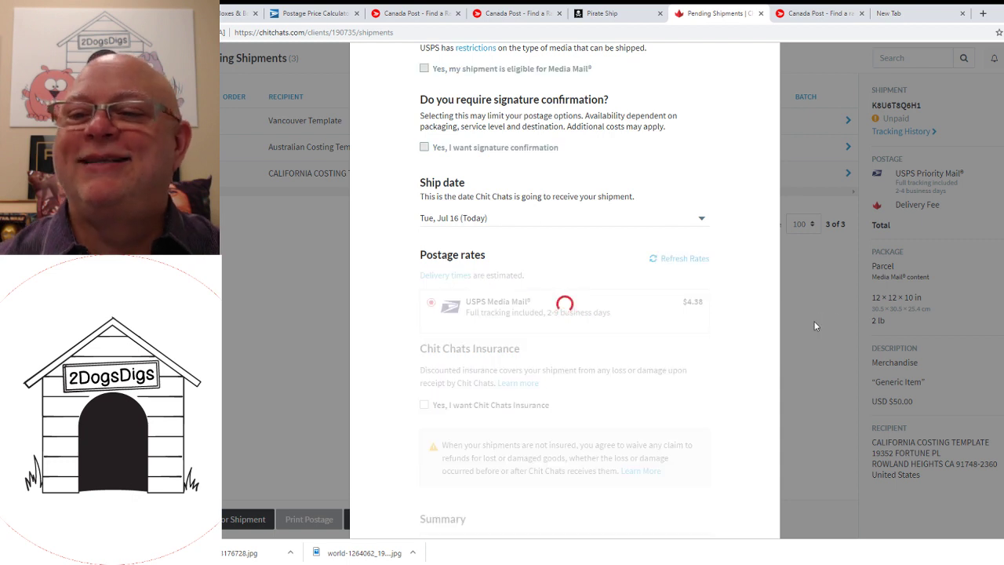